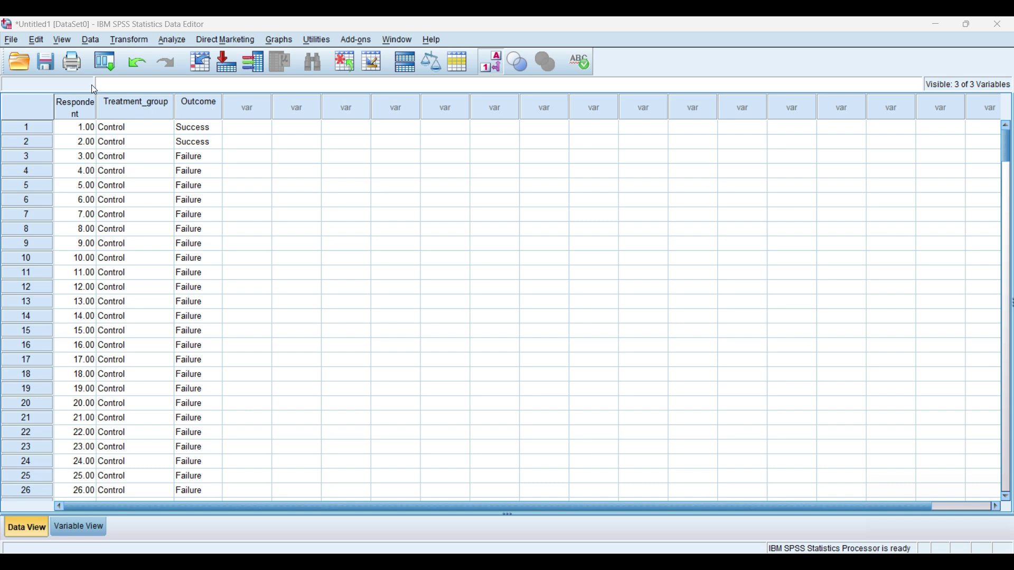
- Widen the Respondent column so its full name fits on one line, and look through the data rows
{"action": "left_click_drag", "start_coordinate": [95, 97], "coordinate": [139, 98]}
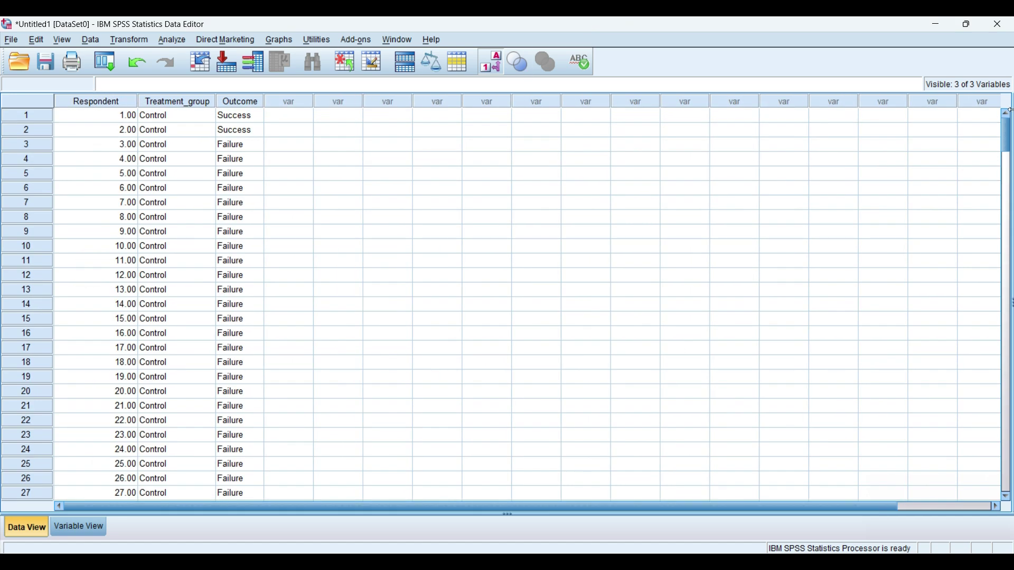
{"action": "left_click_drag", "start_coordinate": [1006, 144], "coordinate": [1006, 415]}
{"action": "left_click_drag", "start_coordinate": [1009, 327], "coordinate": [1006, 132]}
{"action": "left_click_drag", "start_coordinate": [1005, 140], "coordinate": [1009, 65]}
- Review the value labels defined for the Treatment_group and Outcome variables, and return to the data
{"action": "left_click", "coordinate": [79, 525]}
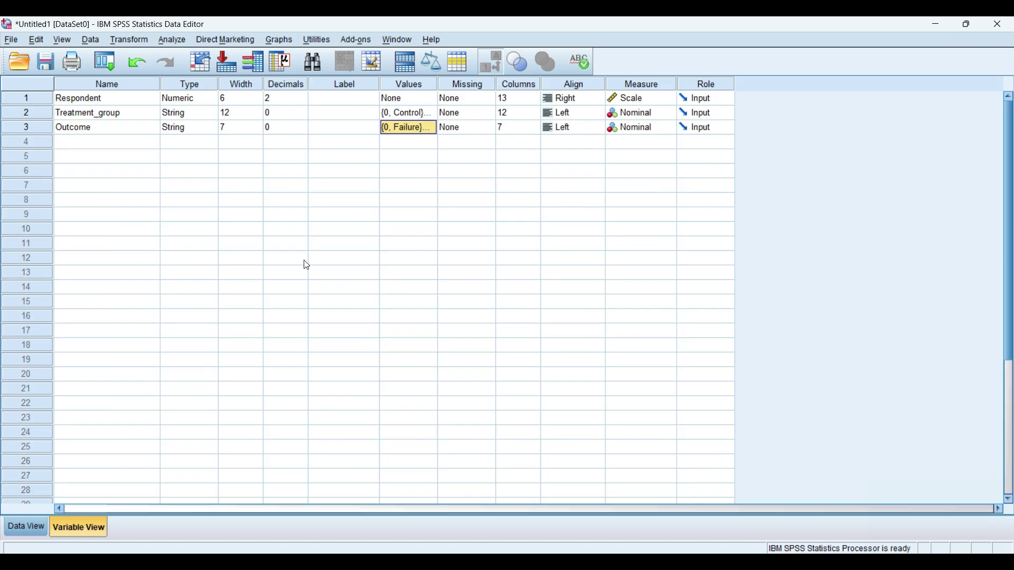
{"action": "left_click", "coordinate": [426, 114]}
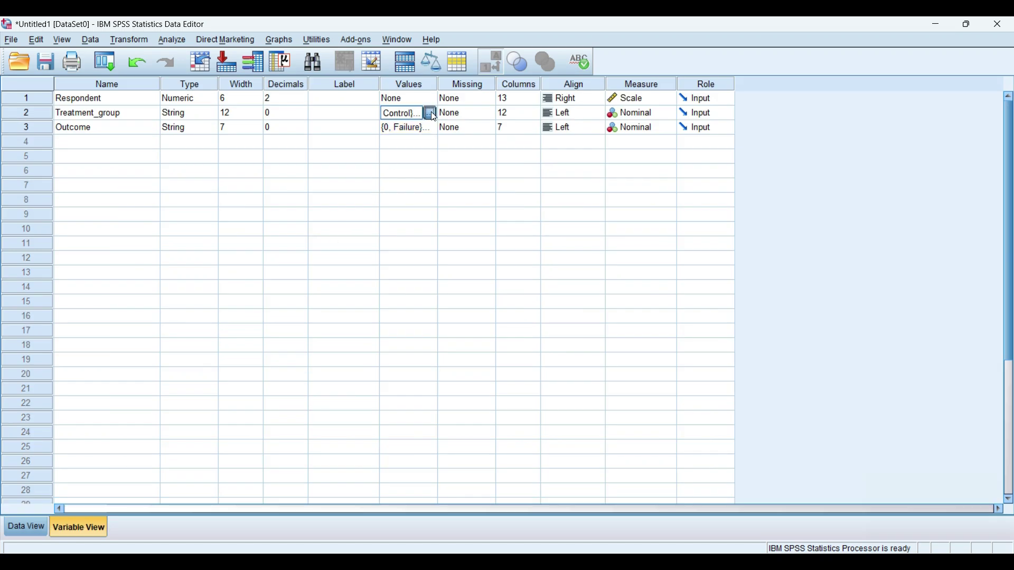
{"action": "left_click", "coordinate": [431, 113]}
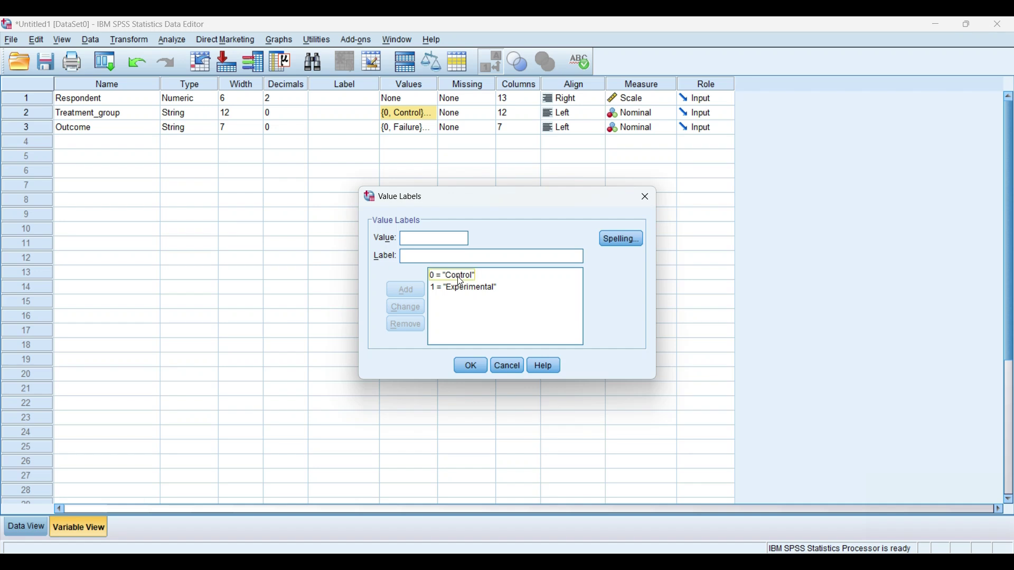
{"action": "left_click", "coordinate": [480, 366]}
{"action": "left_click", "coordinate": [417, 127]}
{"action": "left_click", "coordinate": [430, 126]}
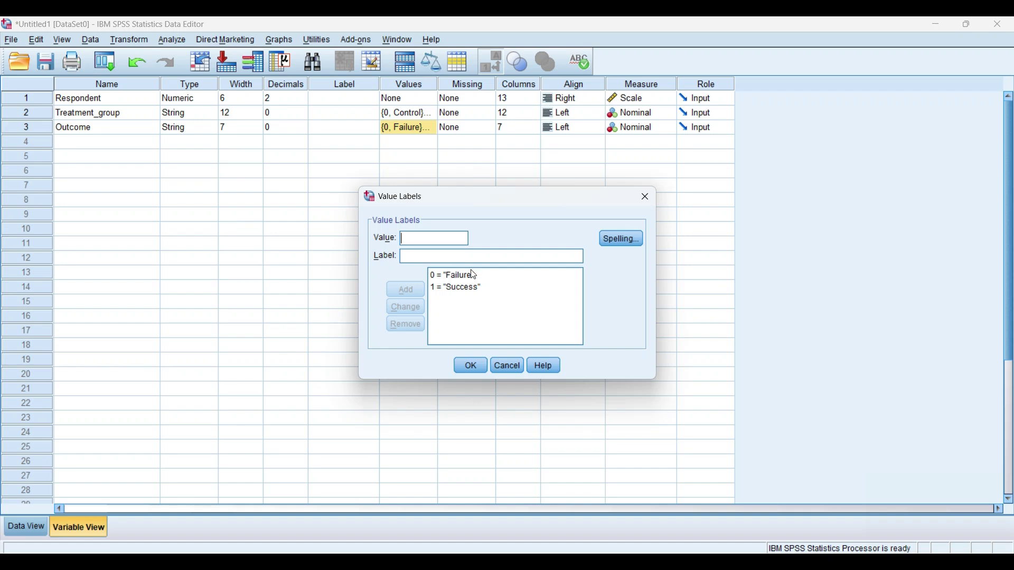
{"action": "left_click", "coordinate": [475, 365]}
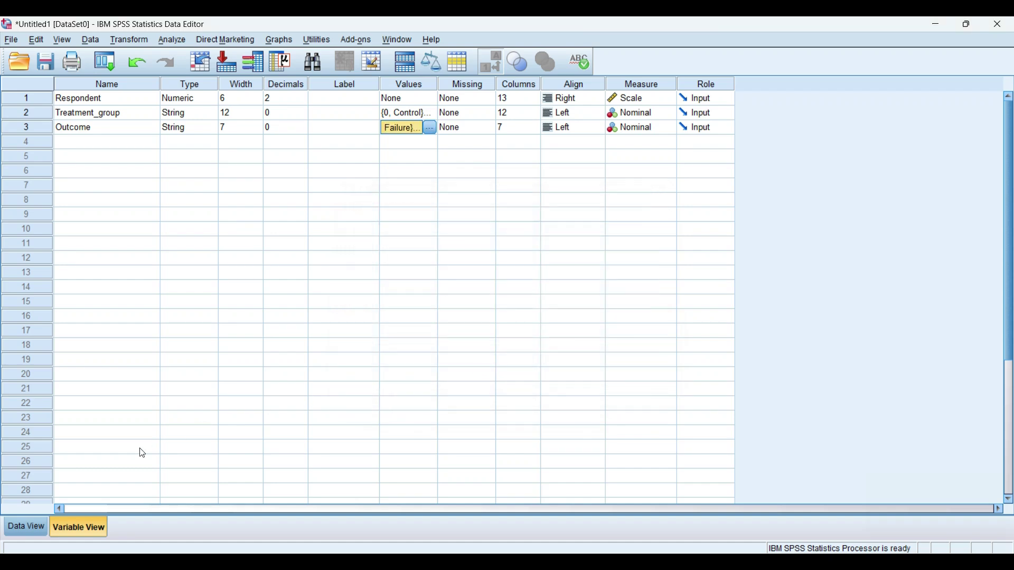
{"action": "left_click", "coordinate": [40, 527]}
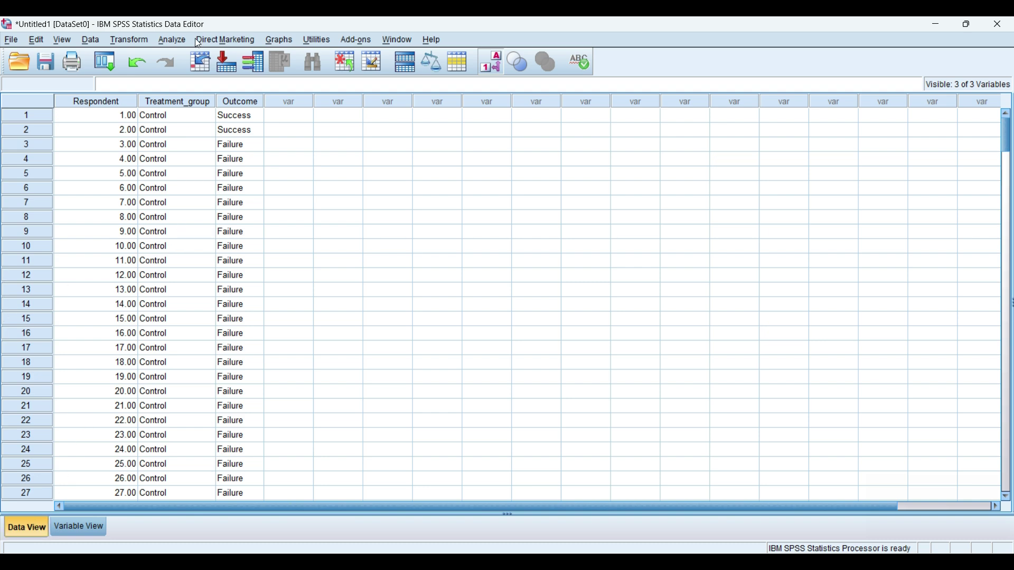
- Set up a Crosstabs analysis with Treatment_group as rows and Outcome as columns, including clustered bar charts
{"action": "left_click", "coordinate": [167, 41]}
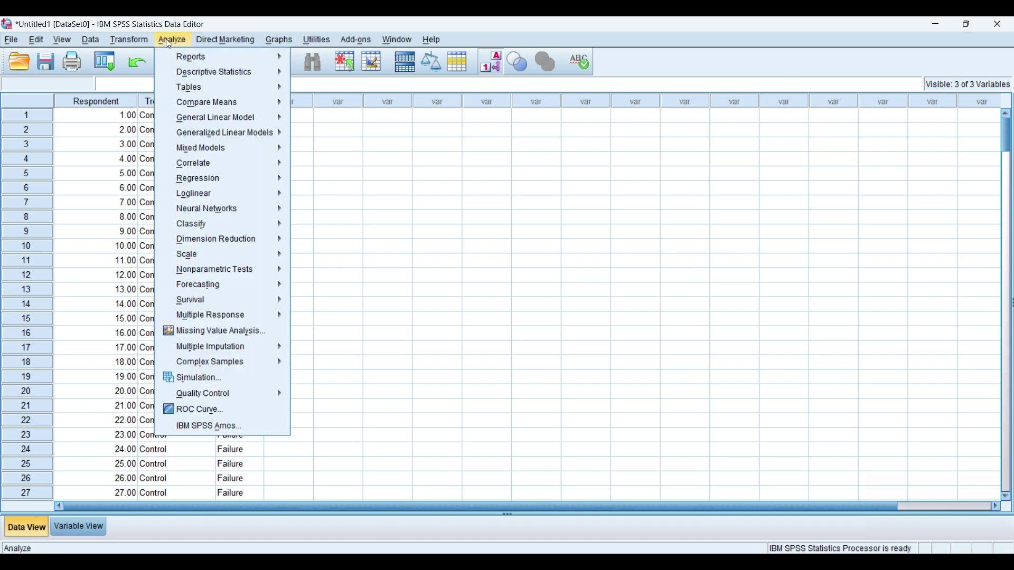
{"action": "mouse_move", "coordinate": [205, 75]}
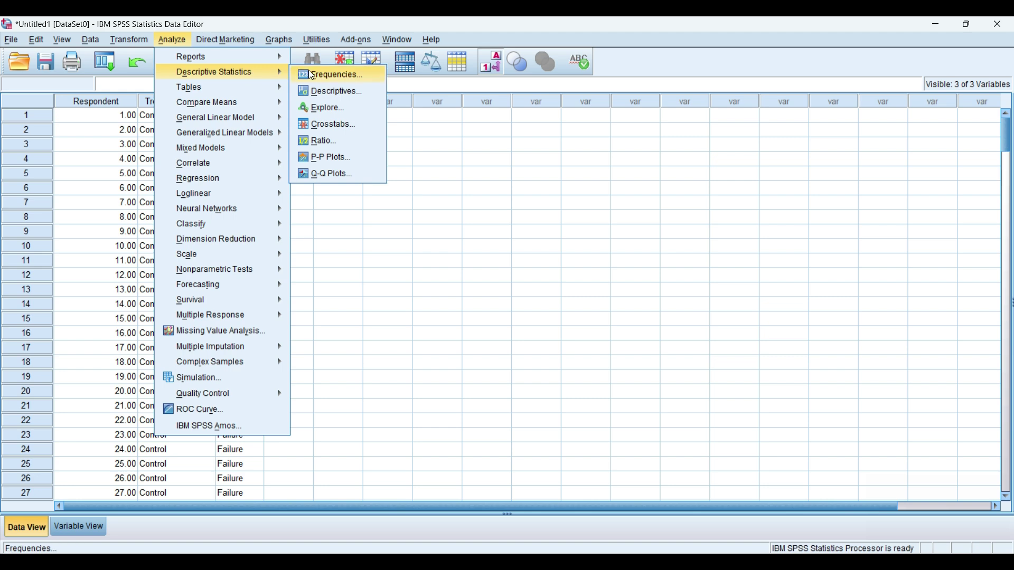
{"action": "left_click", "coordinate": [330, 127]}
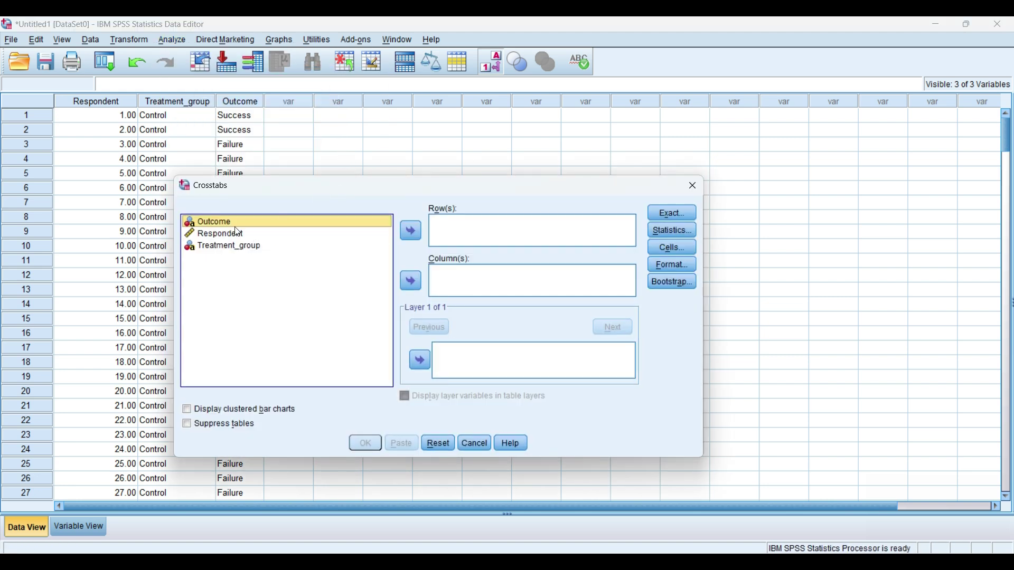
{"action": "left_click", "coordinate": [410, 285]}
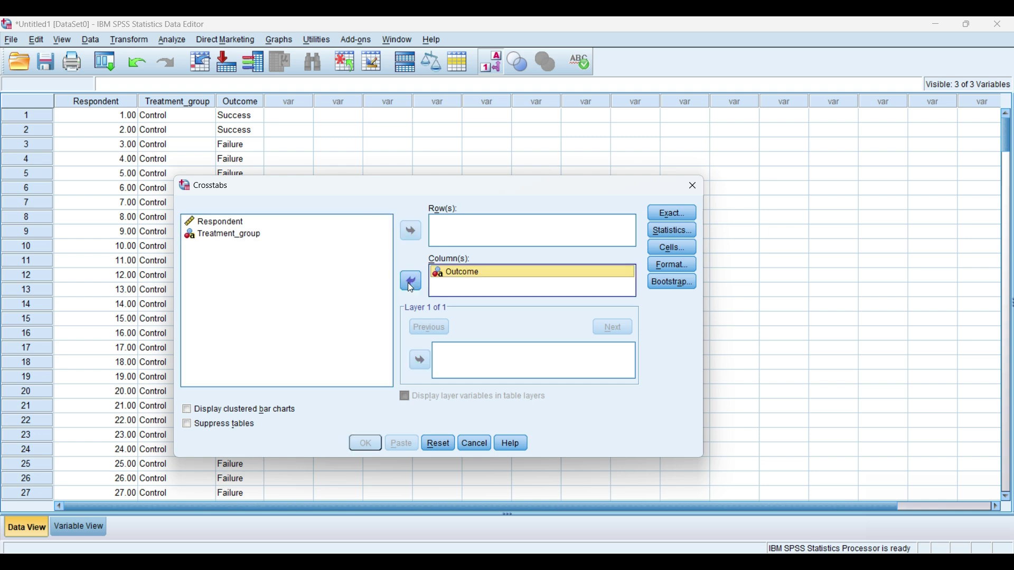
{"action": "left_click", "coordinate": [241, 238]}
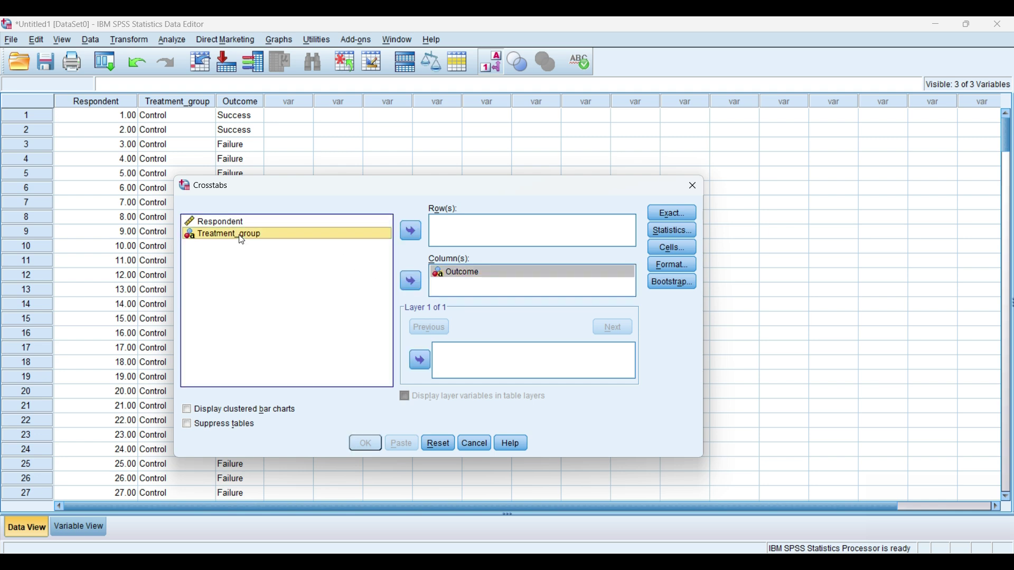
{"action": "left_click", "coordinate": [411, 232]}
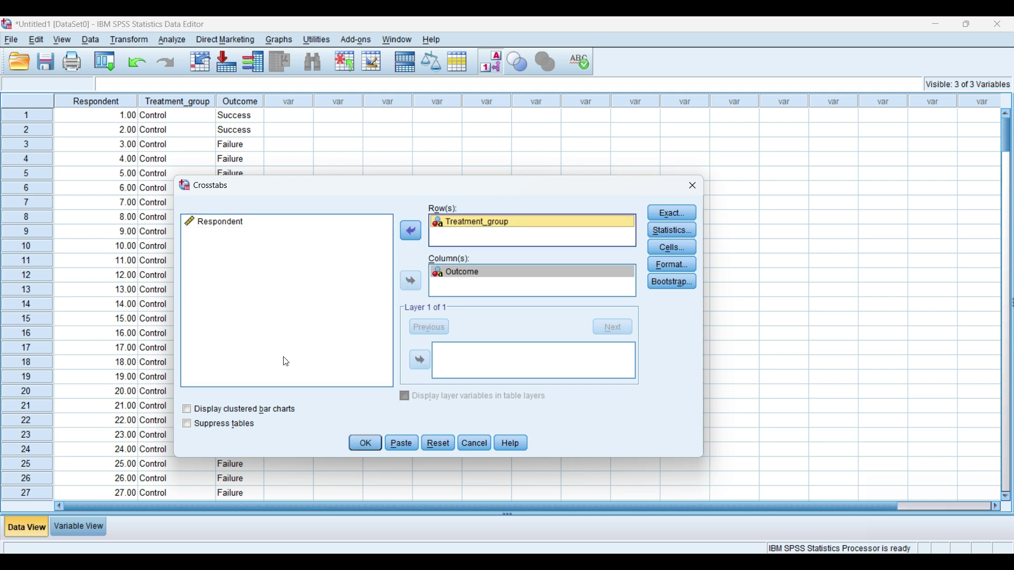
{"action": "left_click", "coordinate": [187, 411]}
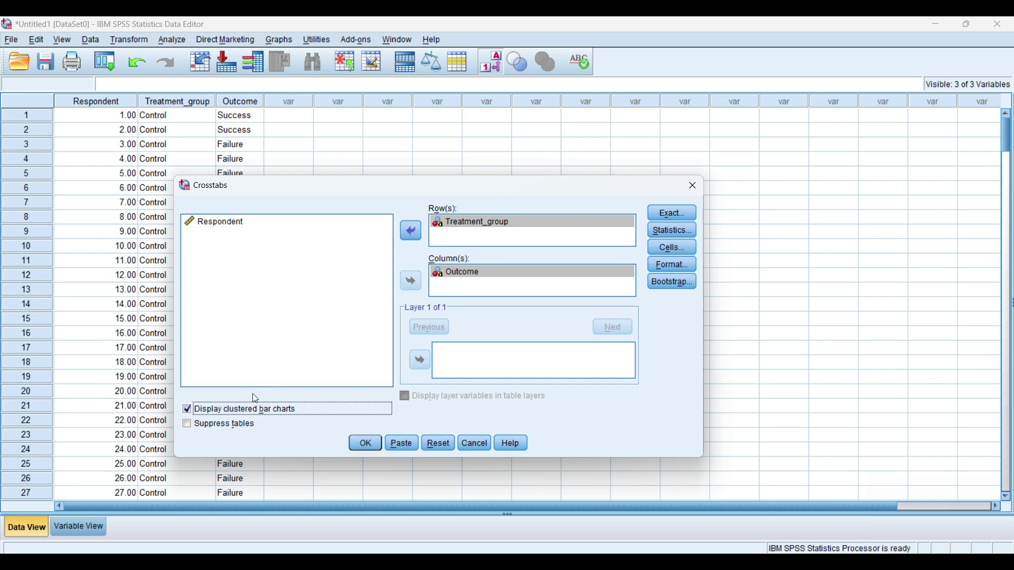
- Keep the crosstab's test method at Asymptotic only and request the Chi-square statistic
{"action": "left_click", "coordinate": [673, 211]}
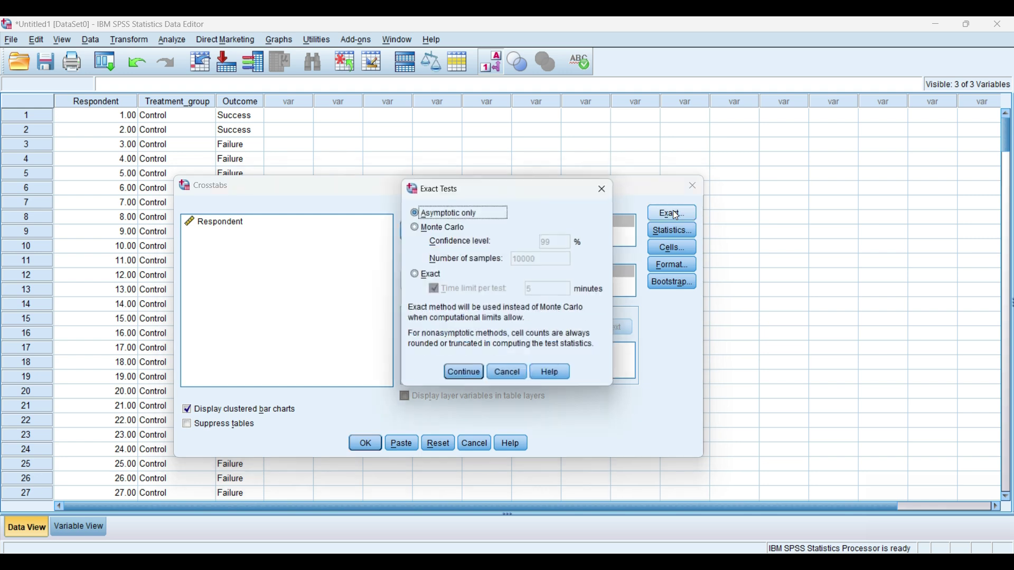
{"action": "left_click", "coordinate": [465, 376]}
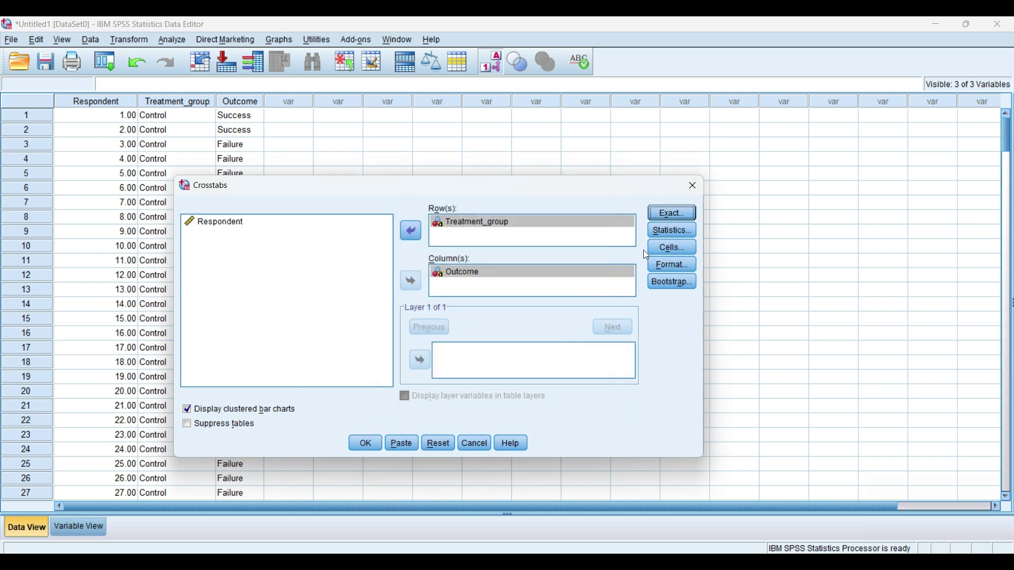
{"action": "left_click", "coordinate": [686, 232]}
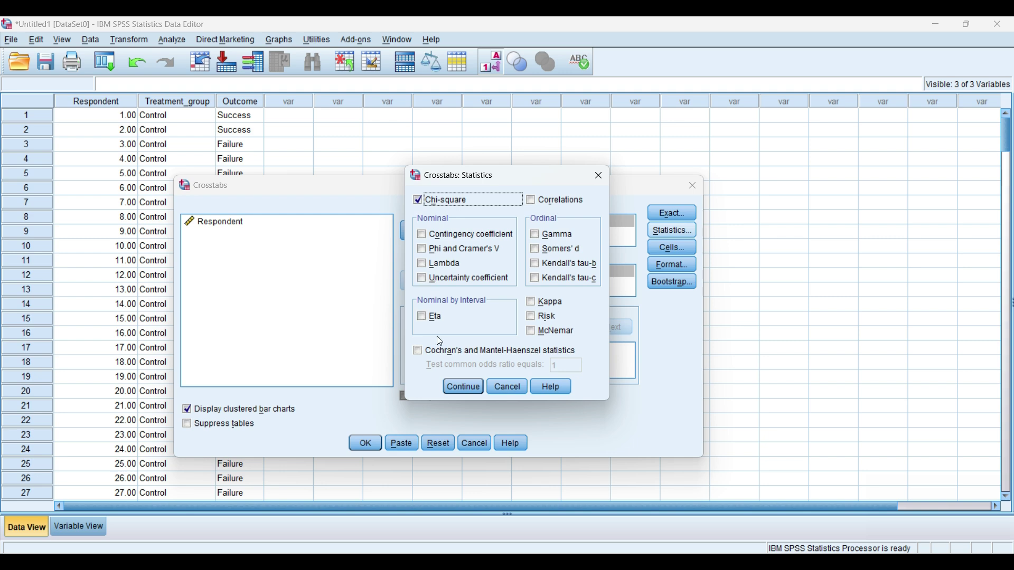
{"action": "left_click", "coordinate": [457, 388]}
- Set the crosstab cells to show expected counts alongside observed ones, plus row, column and total percentages
{"action": "left_click", "coordinate": [674, 249]}
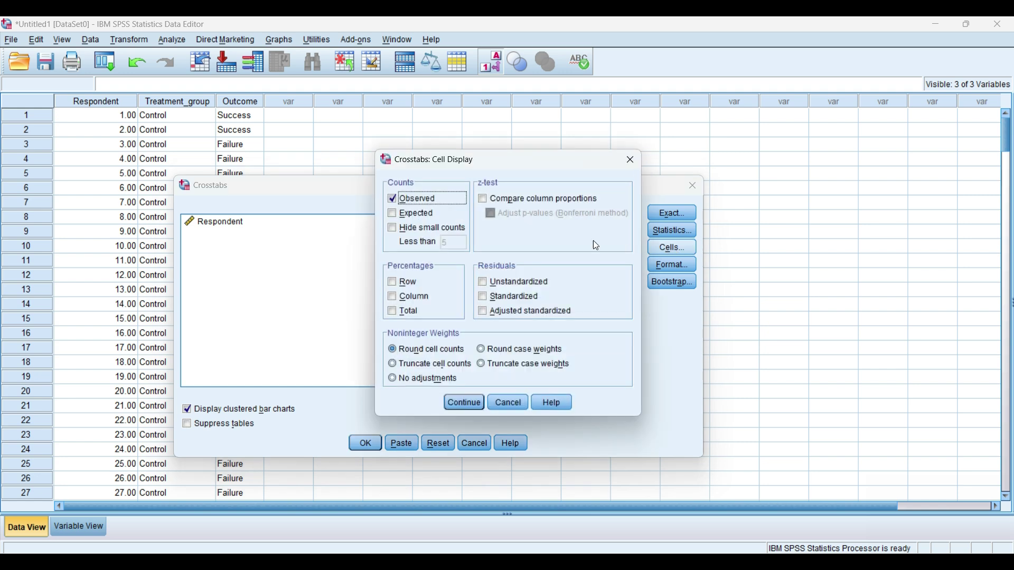
{"action": "left_click", "coordinate": [399, 217]}
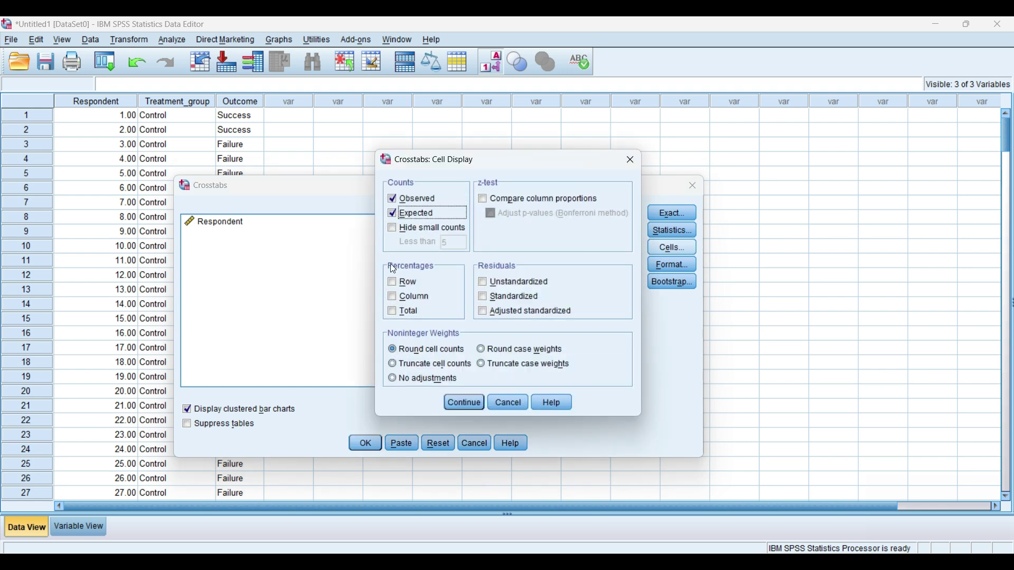
{"action": "left_click", "coordinate": [393, 283]}
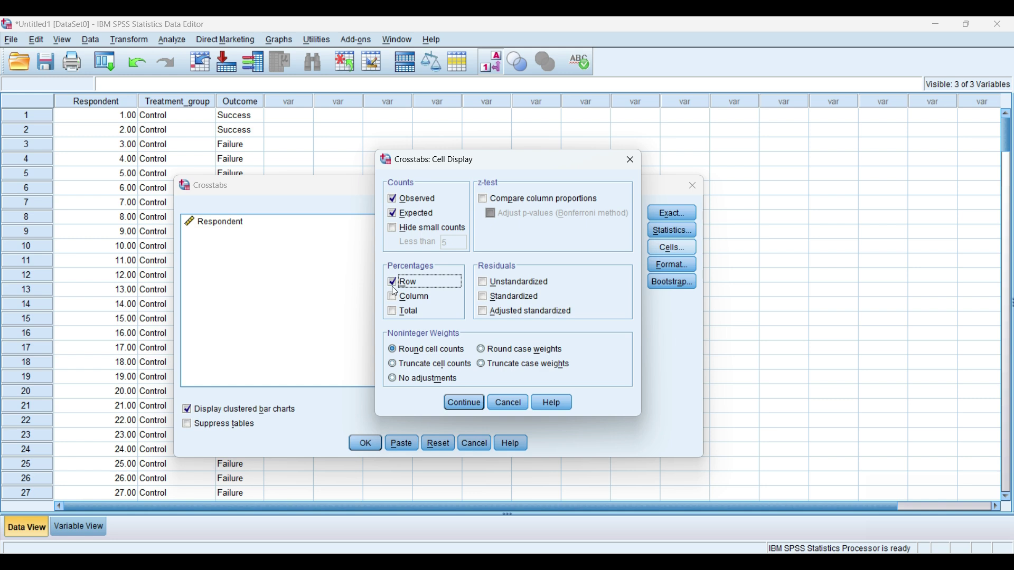
{"action": "left_click", "coordinate": [396, 296]}
{"action": "left_click", "coordinate": [393, 312]}
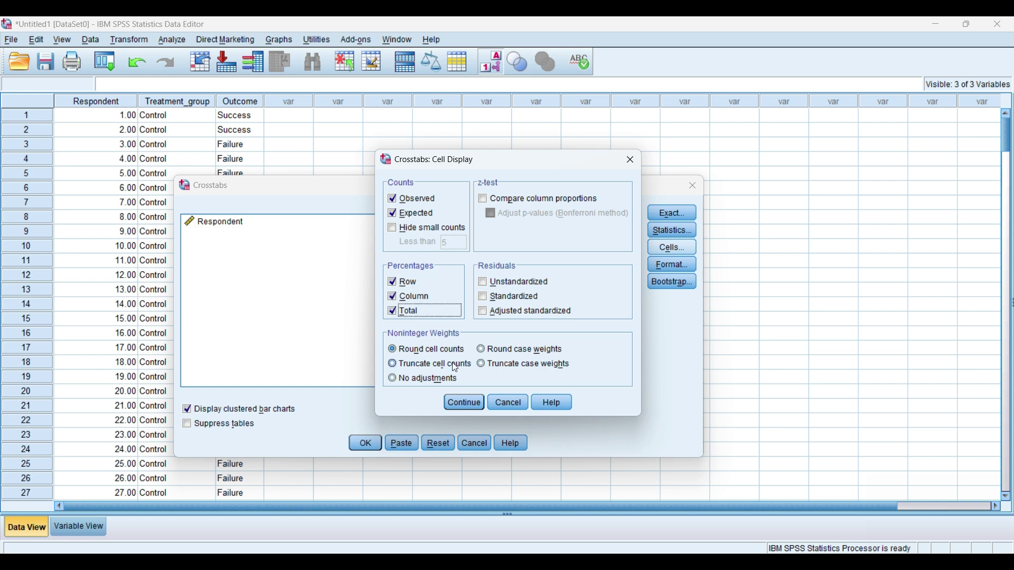
{"action": "left_click", "coordinate": [463, 405]}
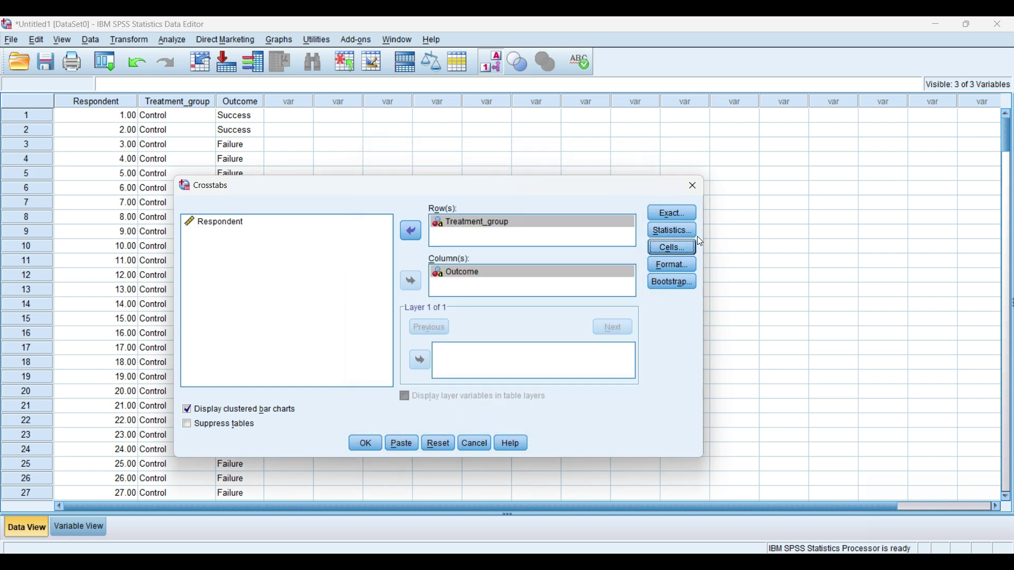
- Keep the table's row order ascending and run the crosstab analysis
{"action": "left_click", "coordinate": [681, 270]}
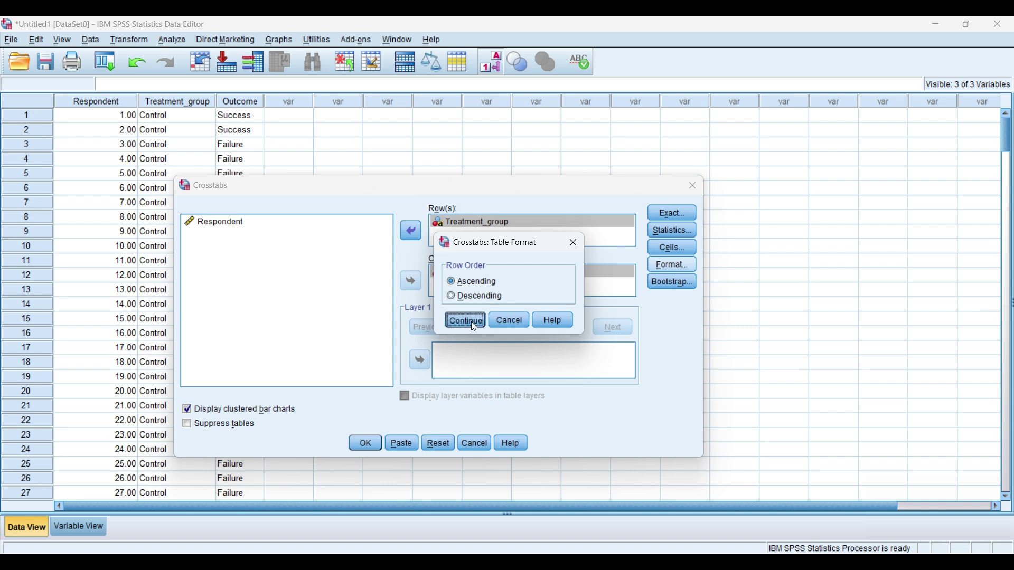
{"action": "left_click", "coordinate": [471, 321]}
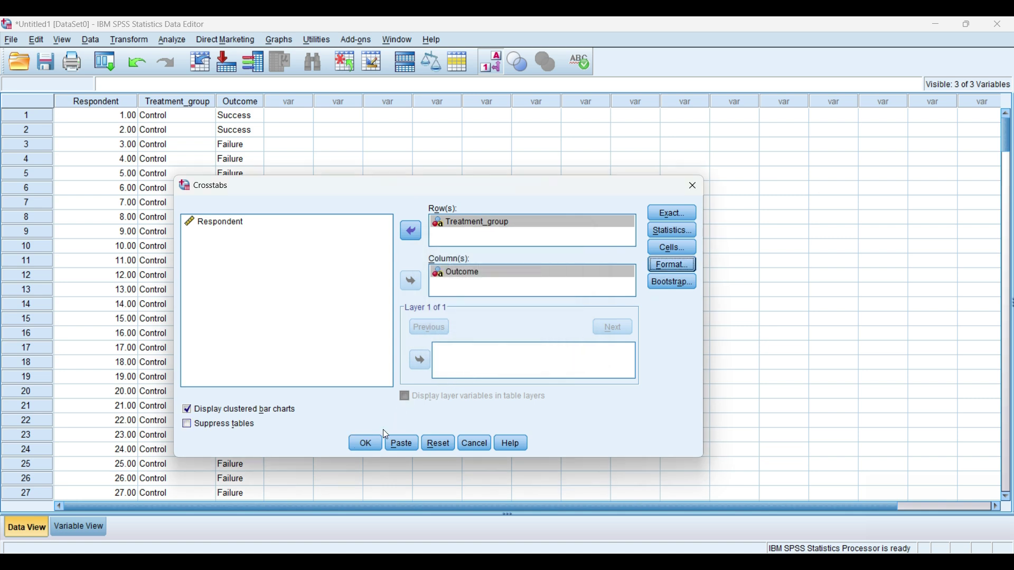
{"action": "left_click", "coordinate": [366, 443]}
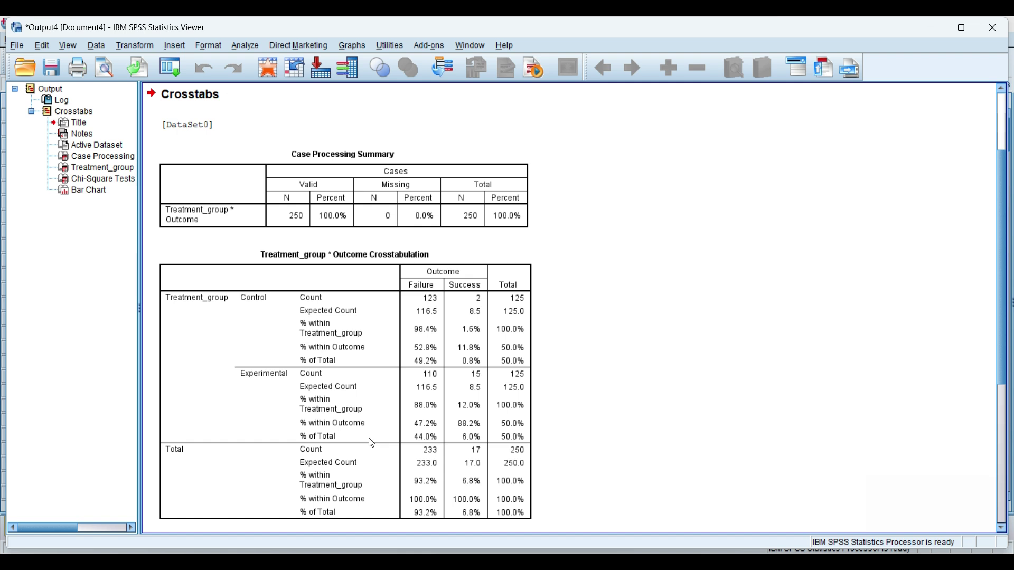
- Examine the Case Processing Summary and the Treatment_group by Outcome crosstabulation in the output
{"action": "left_click", "coordinate": [371, 443]}
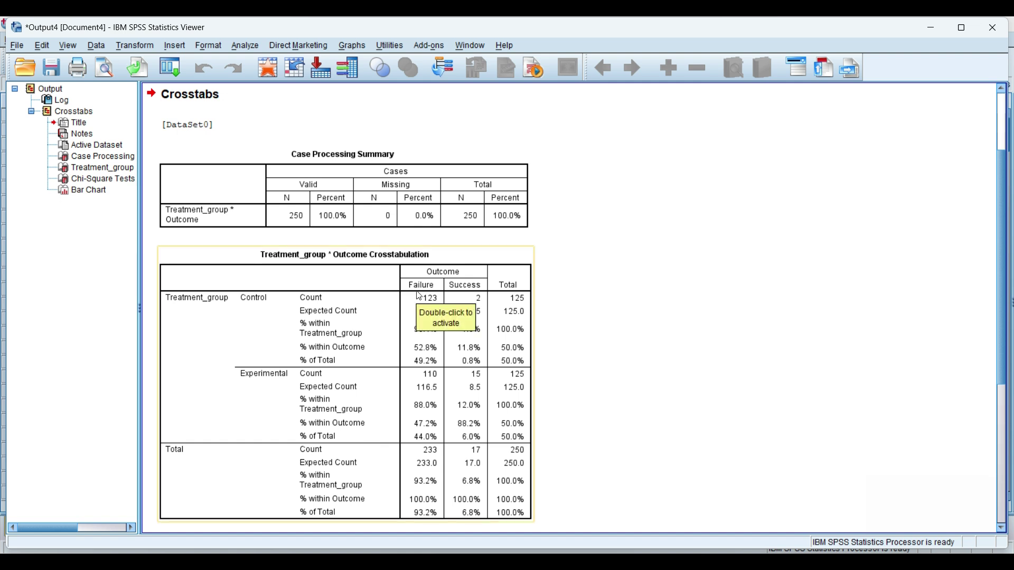
{"action": "left_click", "coordinate": [326, 140]}
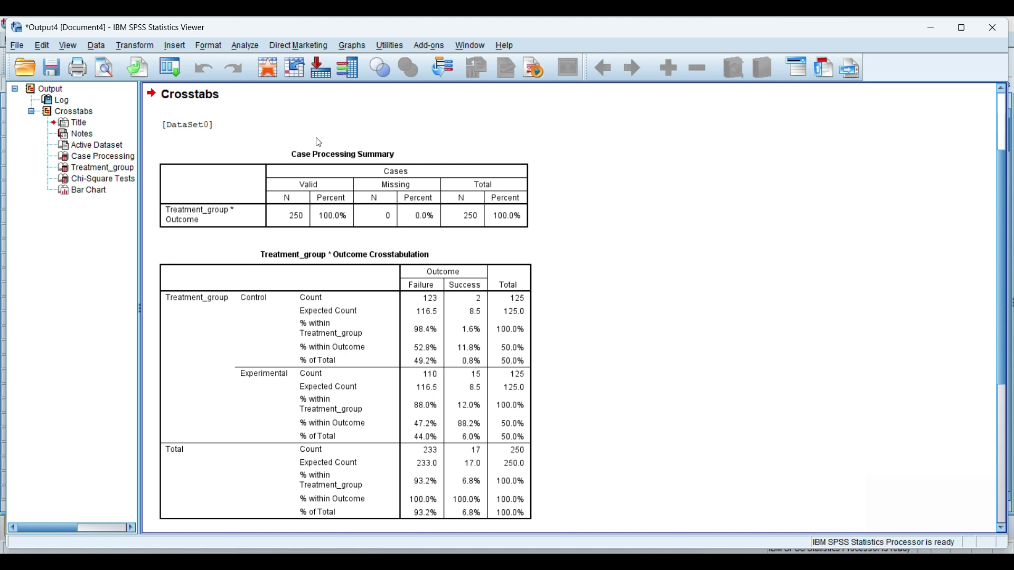
{"action": "left_click", "coordinate": [388, 151]}
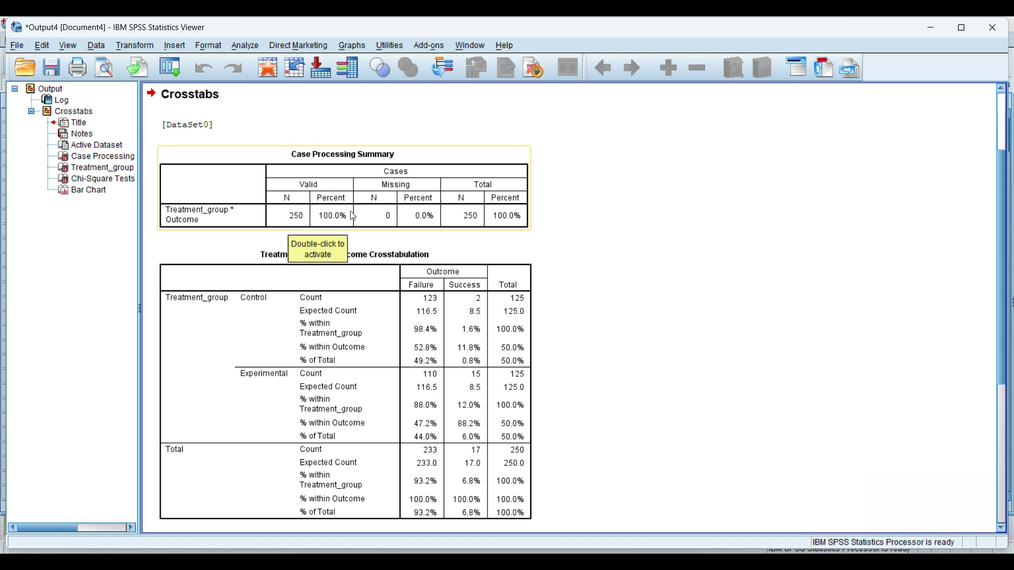
{"action": "left_click", "coordinate": [632, 200]}
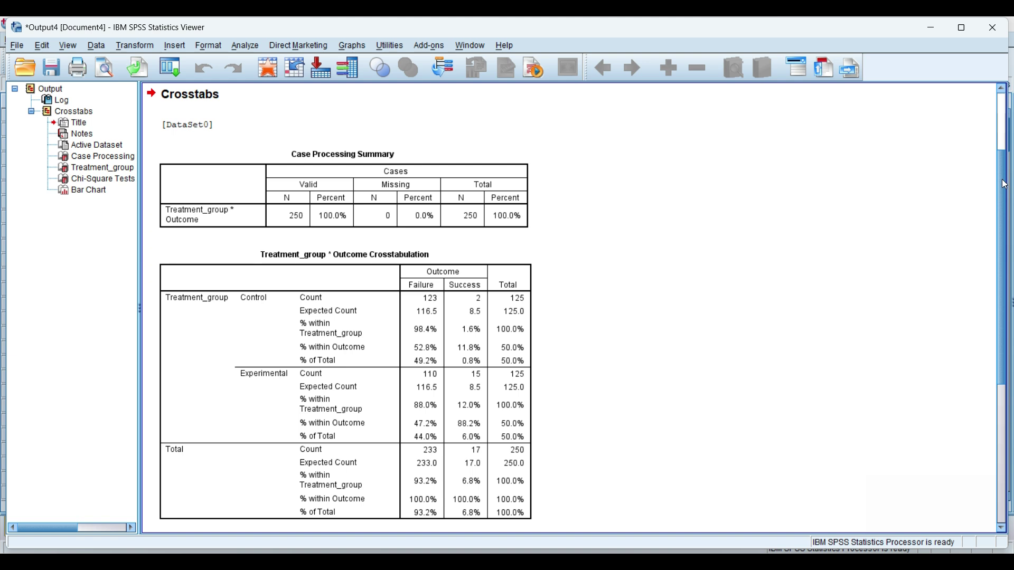
{"action": "mouse_move", "coordinate": [1004, 183]}
{"action": "left_mouse_down"}
{"action": "mouse_move", "coordinate": [1004, 168]}
{"action": "mouse_move", "coordinate": [1005, 202]}
{"action": "left_mouse_up"}
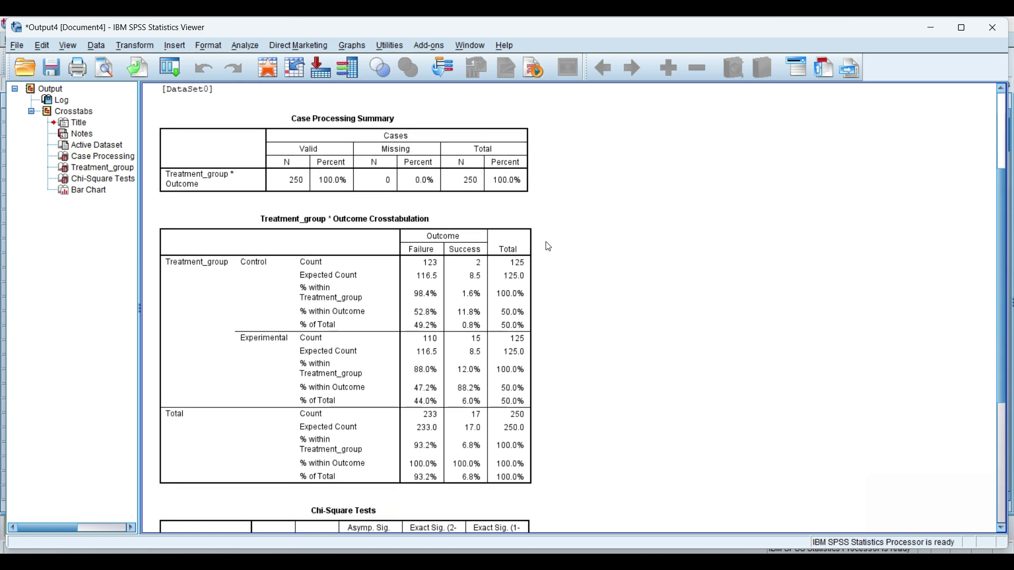
{"action": "left_click", "coordinate": [523, 253]}
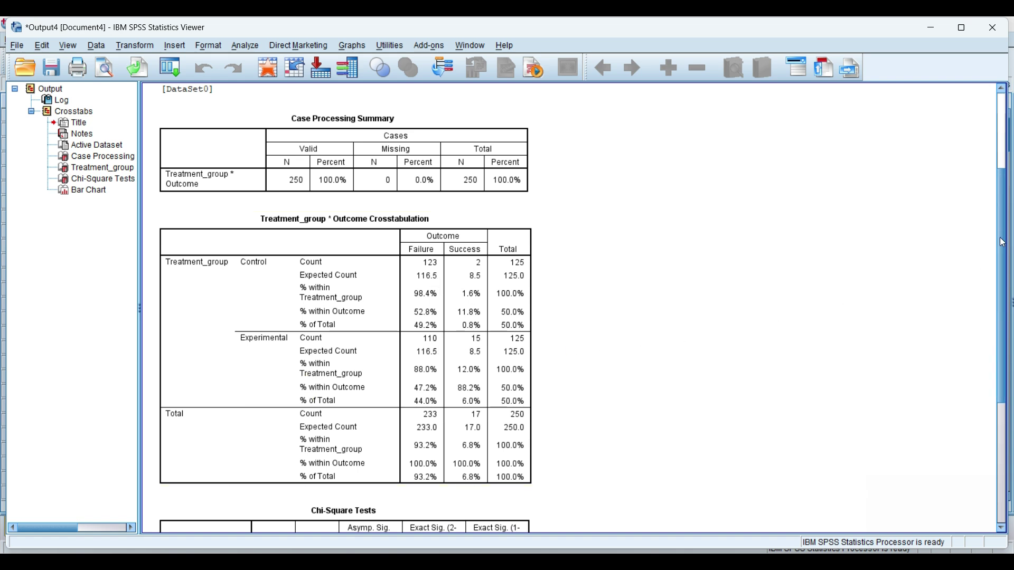
- Examine the Chi-Square Tests table, its footnotes and the clustered bar chart of outcomes by treatment group
{"action": "scroll", "coordinate": [993, 330], "scroll_direction": "down", "scroll_amount": 5}
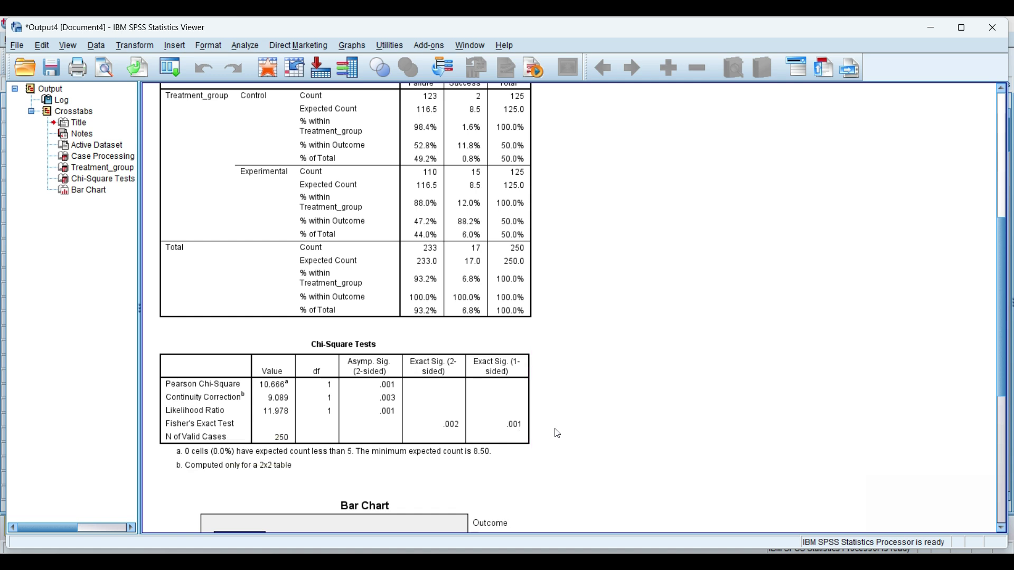
{"action": "left_click_drag", "start_coordinate": [1003, 274], "coordinate": [1006, 313]}
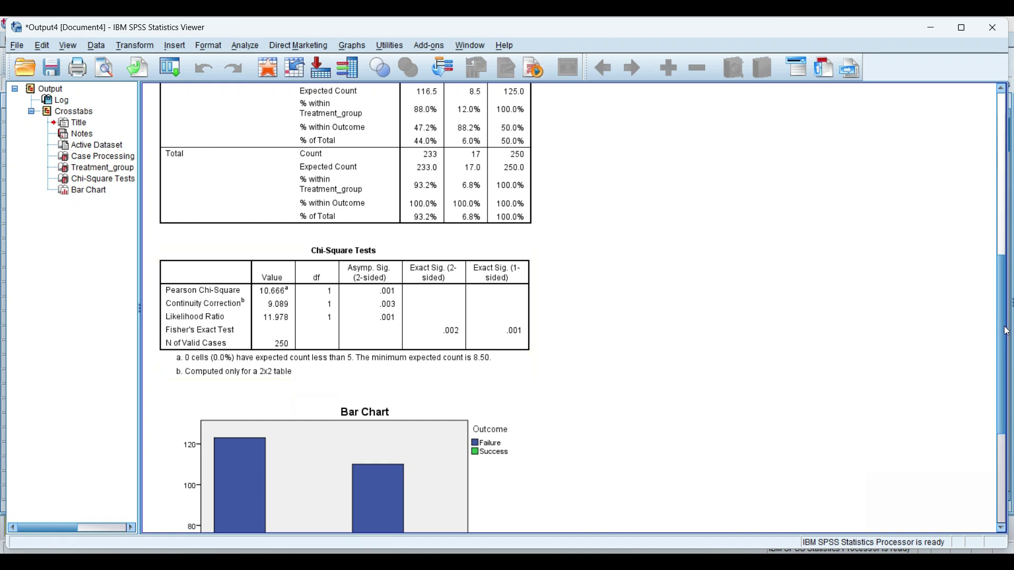
{"action": "scroll", "coordinate": [1005, 332], "scroll_direction": "down", "scroll_amount": 5}
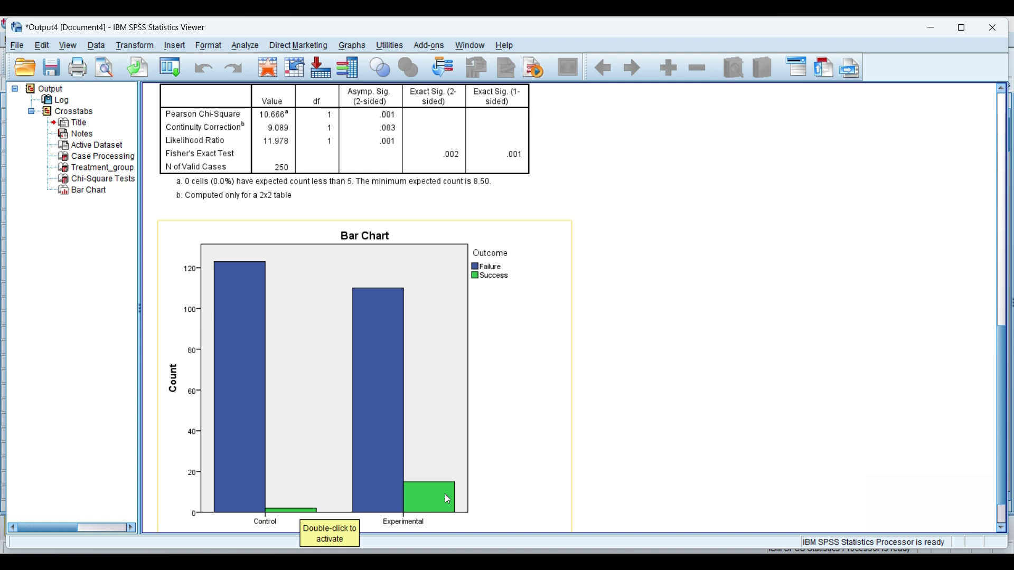
{"action": "left_click", "coordinate": [880, 350]}
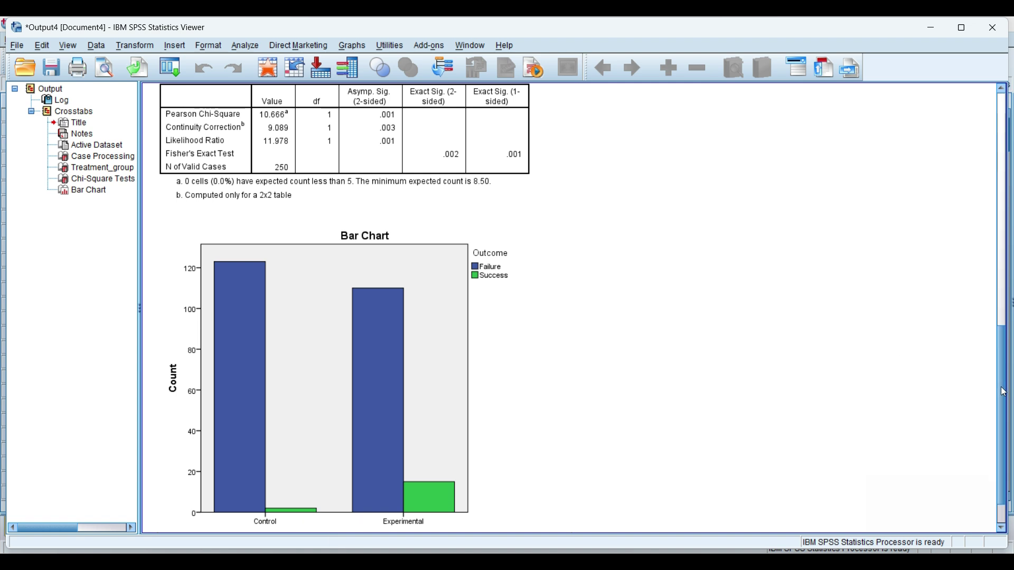
{"action": "left_click_drag", "start_coordinate": [1005, 394], "coordinate": [1003, 323]}
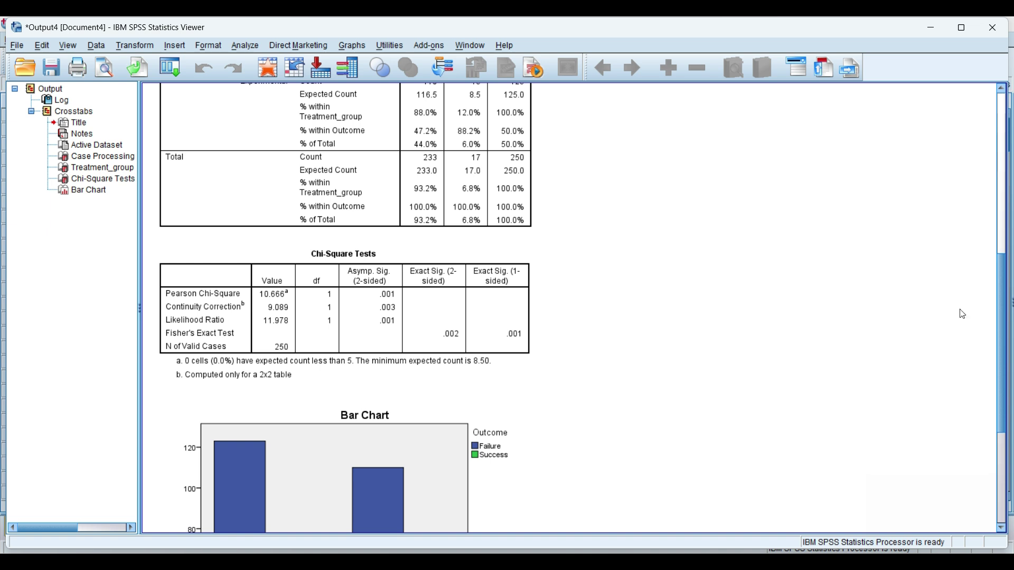
{"action": "left_click", "coordinate": [223, 345]}
{"action": "left_click", "coordinate": [616, 194]}
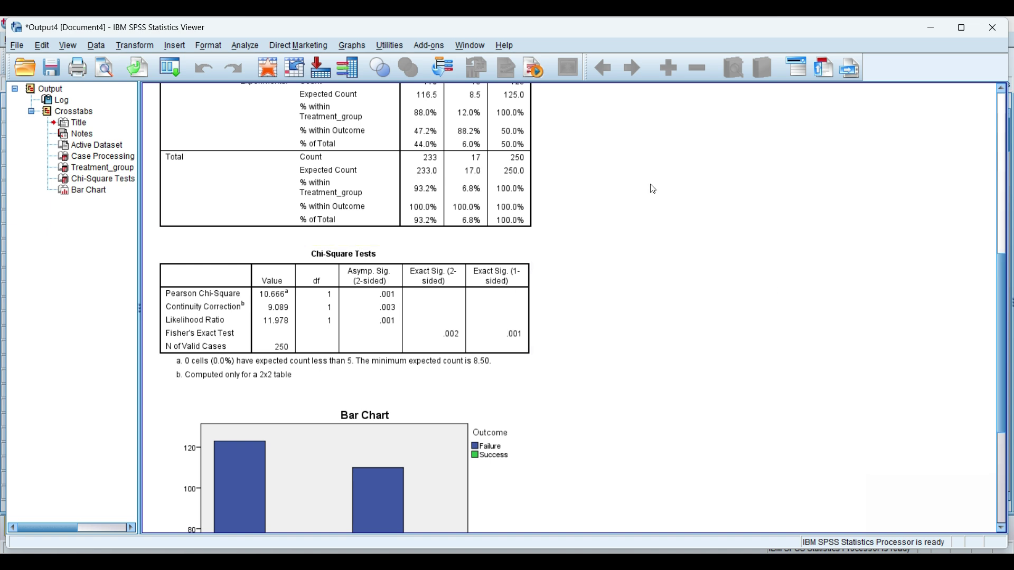